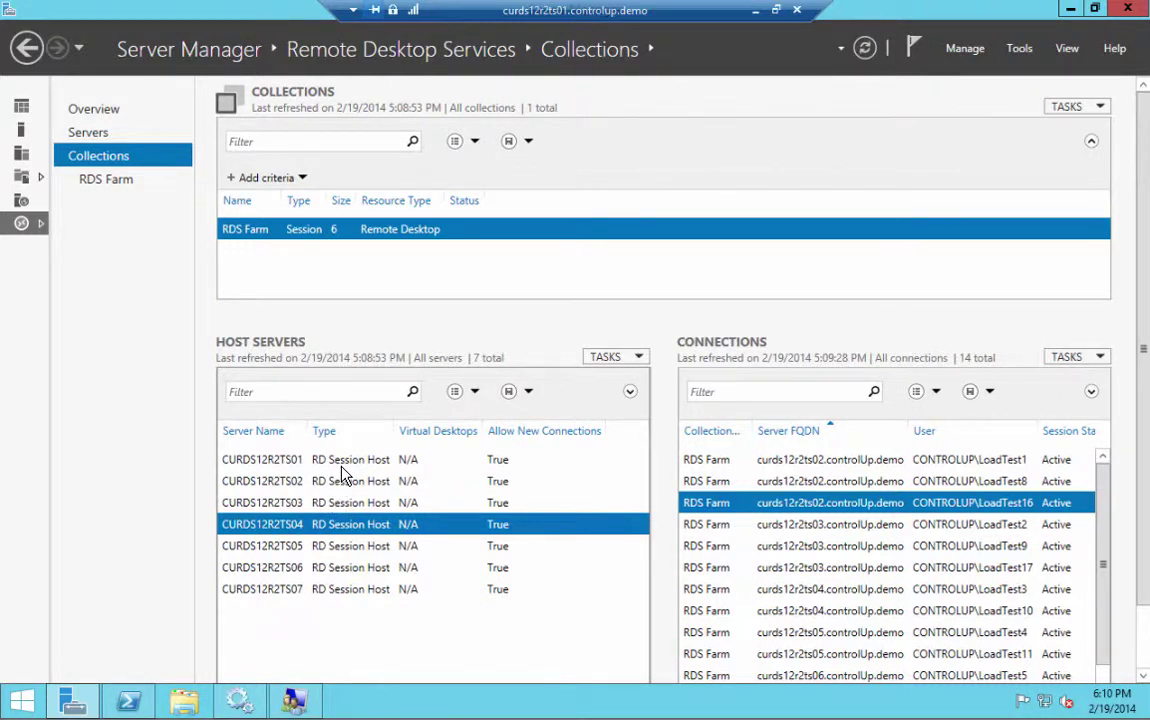
# - Open the context menu for the LoadTest9 connection in Server Manager's RDS Farm Connections pane
pyautogui.rightClick(843, 550)
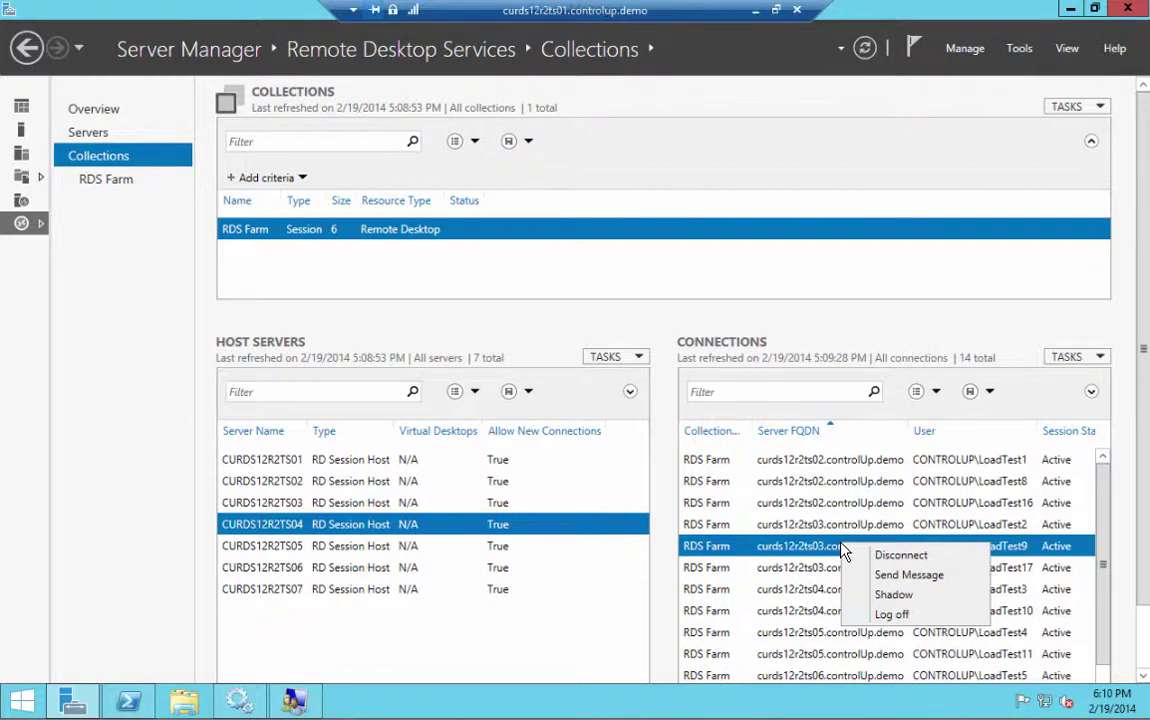
# - Bring PowerShell forward and scroll back to the get-command *-rd* RemoteDesktop cmdlet listing
pyautogui.click(133, 702)
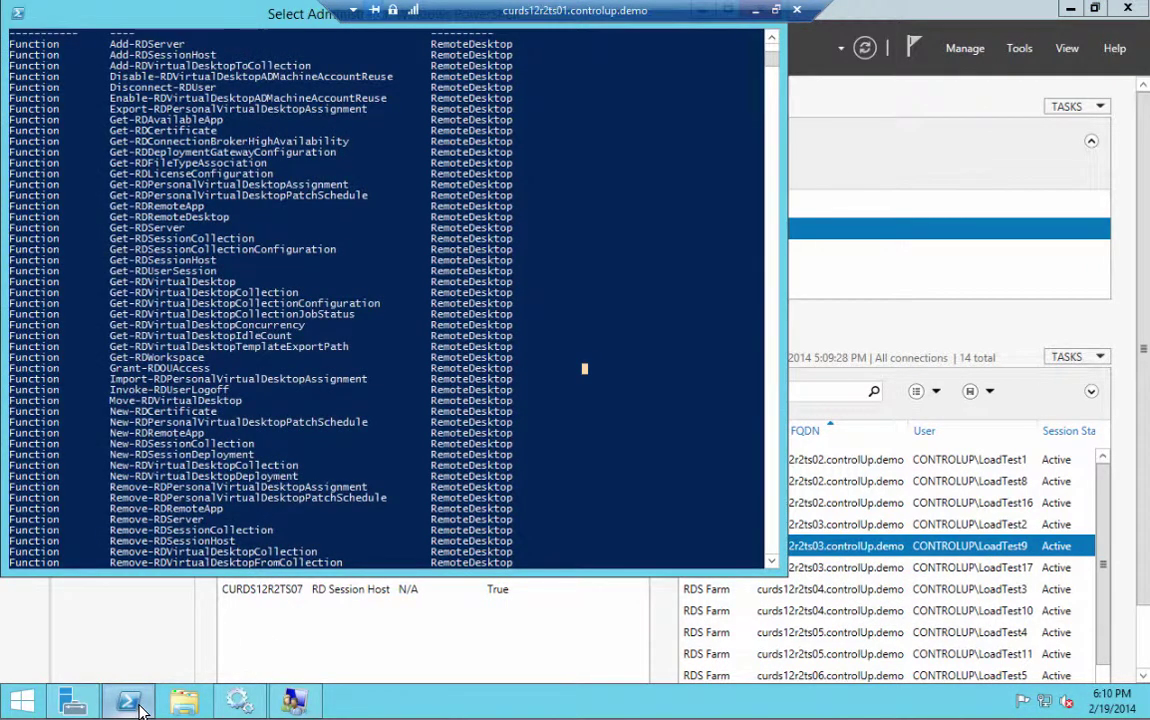
pyautogui.scroll(1, 283, 478)
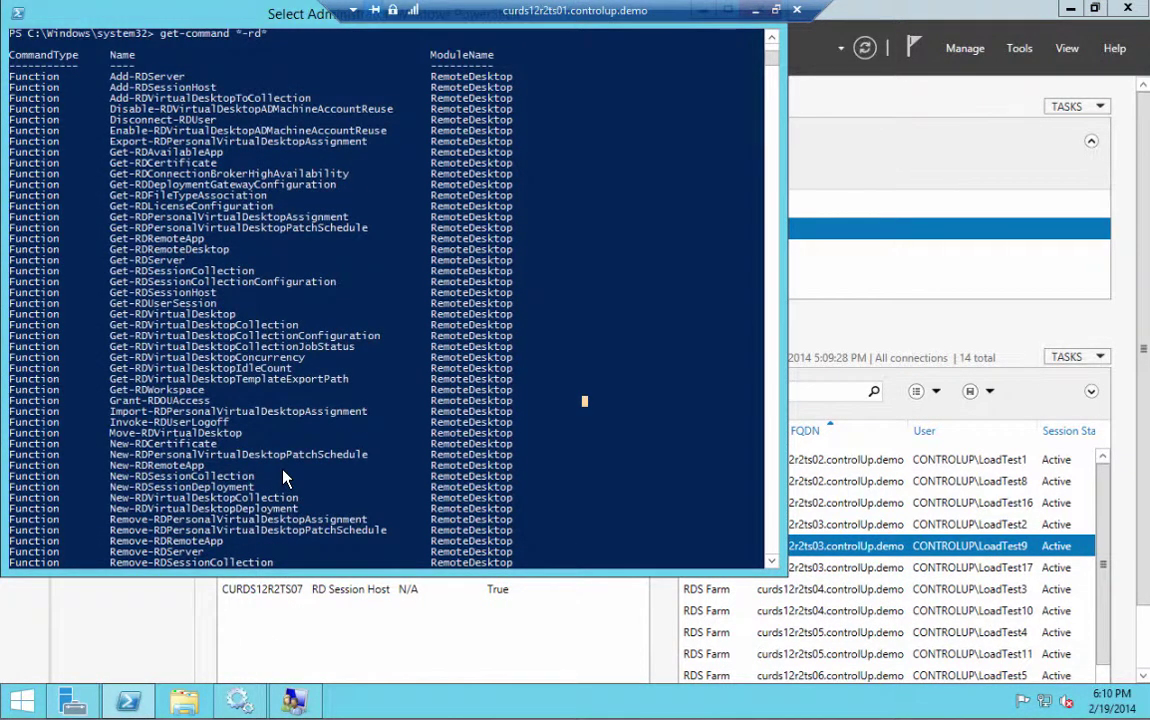
pyautogui.scroll(4, 283, 478)
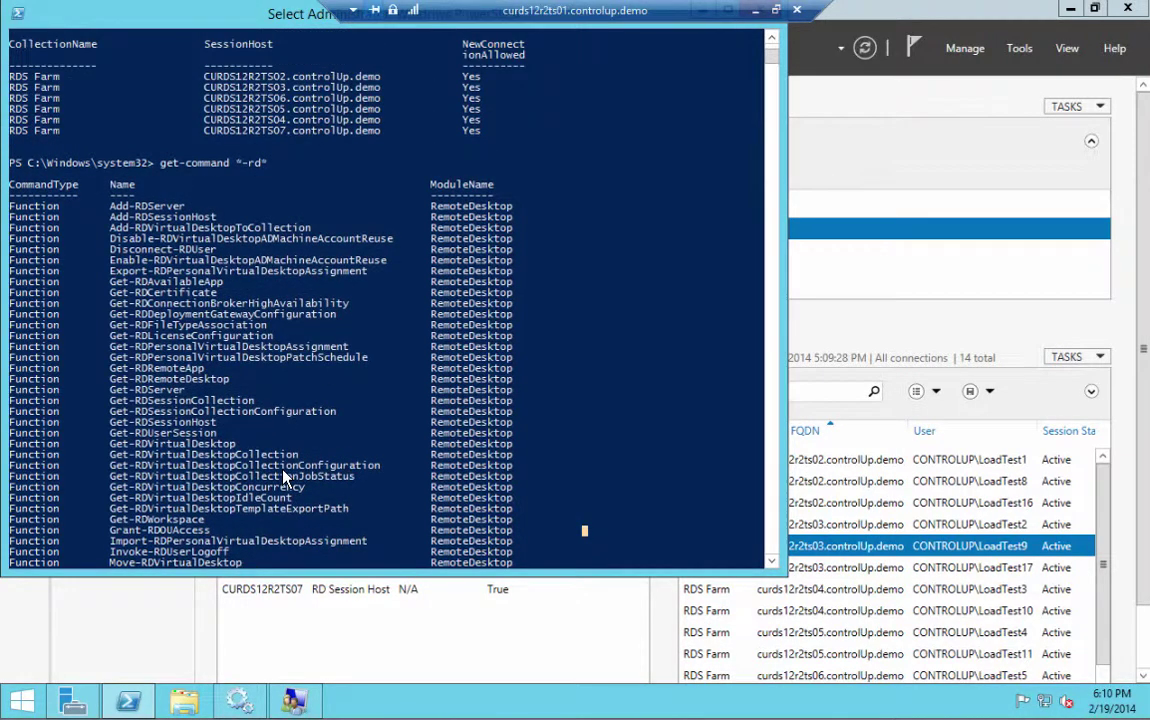
pyautogui.scroll(6, 283, 478)
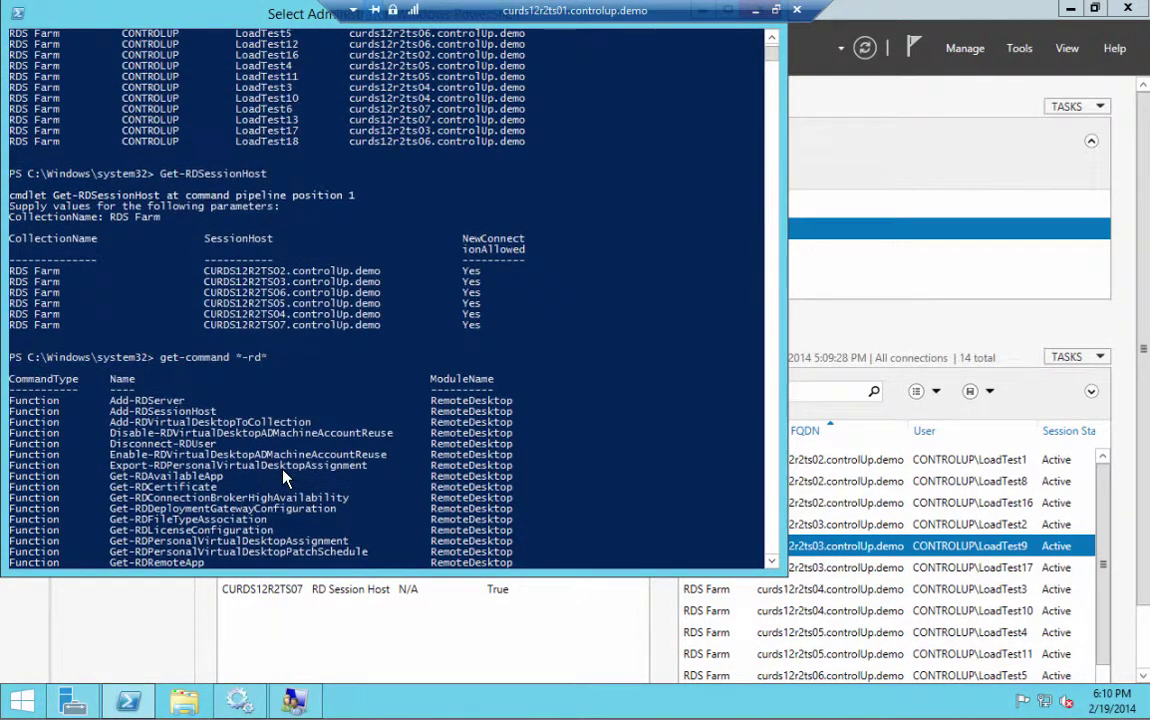
pyautogui.scroll(3, 283, 478)
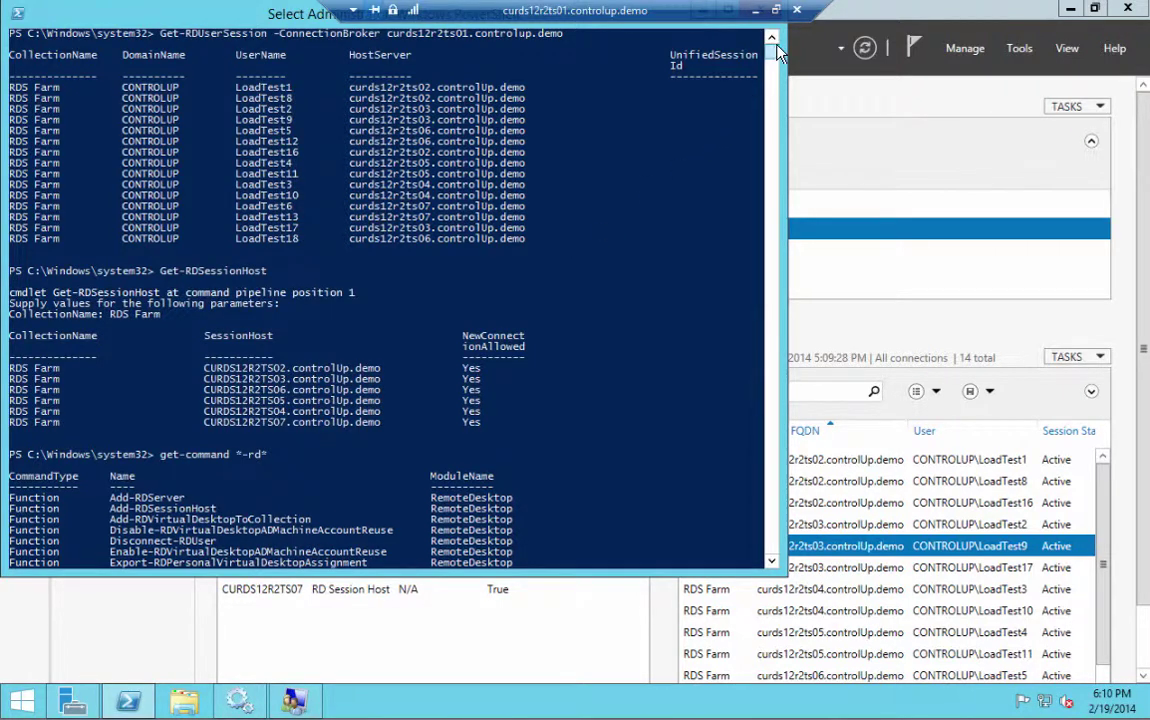
# - Minimize the remote session to reveal ControlUp and scroll across the seven RDS 2012R2 computers
pyautogui.click(756, 12)
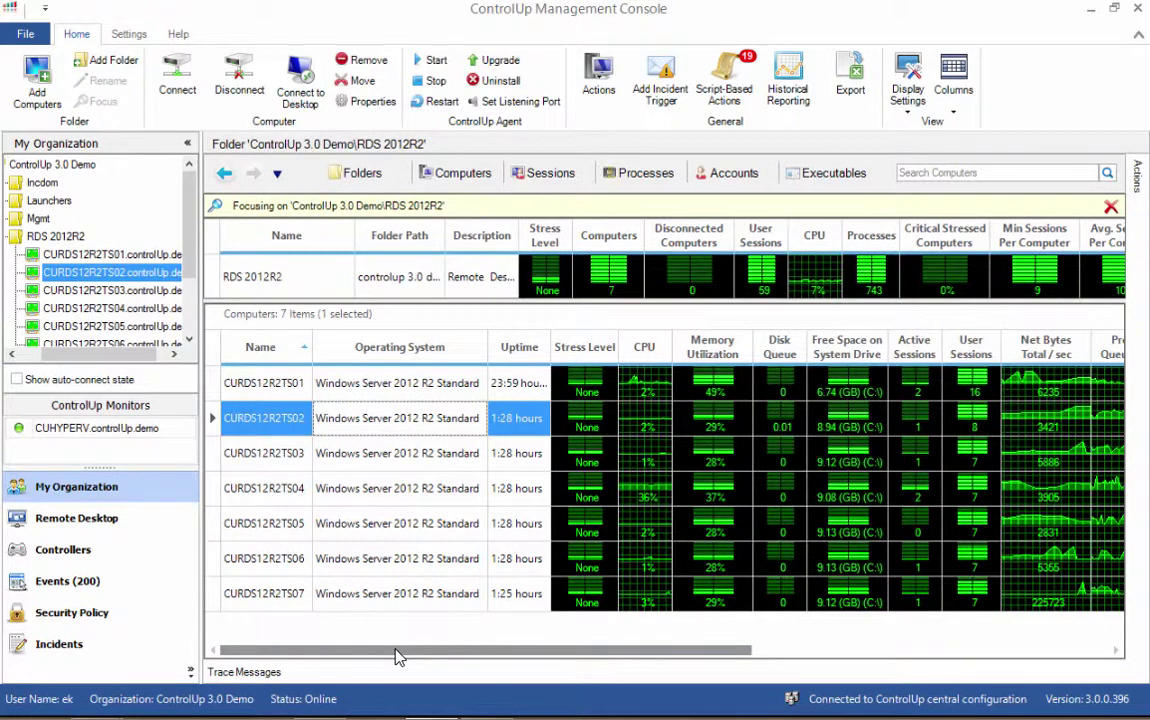
pyautogui.moveTo(398, 650); pyautogui.dragTo(730, 635)
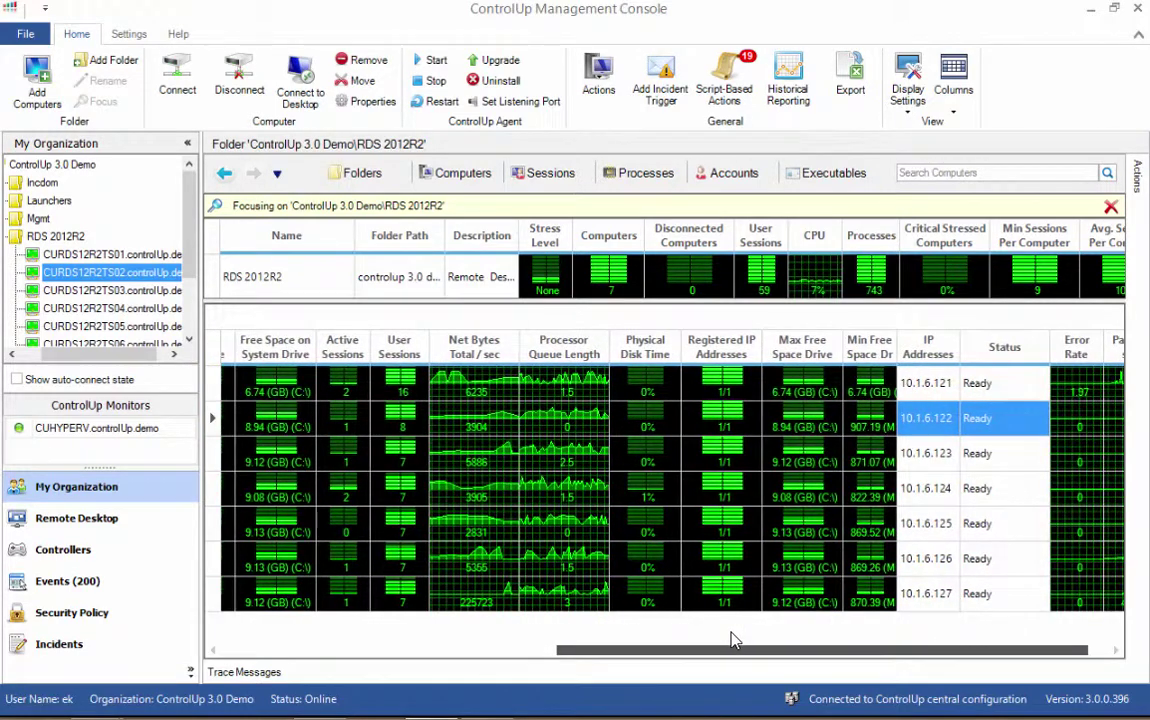
# - List and scroll through the 59 user sessions in the RDS 2012R2 folder
pyautogui.click(550, 172)
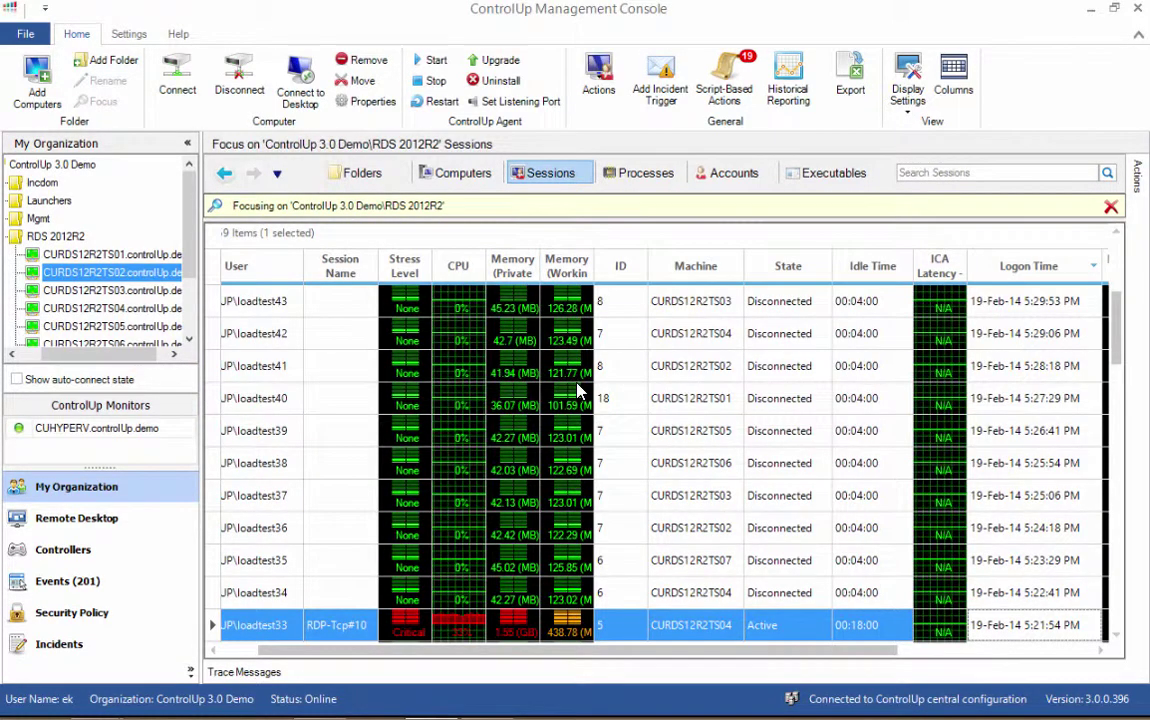
pyautogui.moveTo(470, 652); pyautogui.dragTo(420, 652)
pyautogui.scroll(-3, 493, 478)
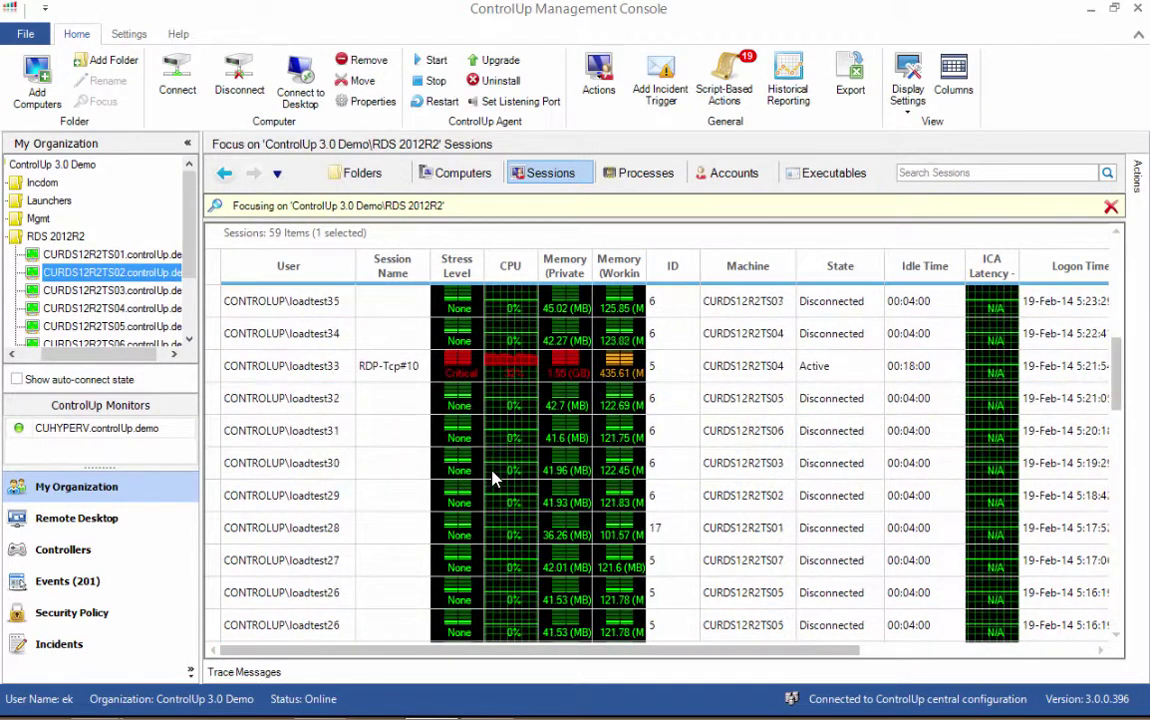
pyautogui.scroll(-3, 493, 478)
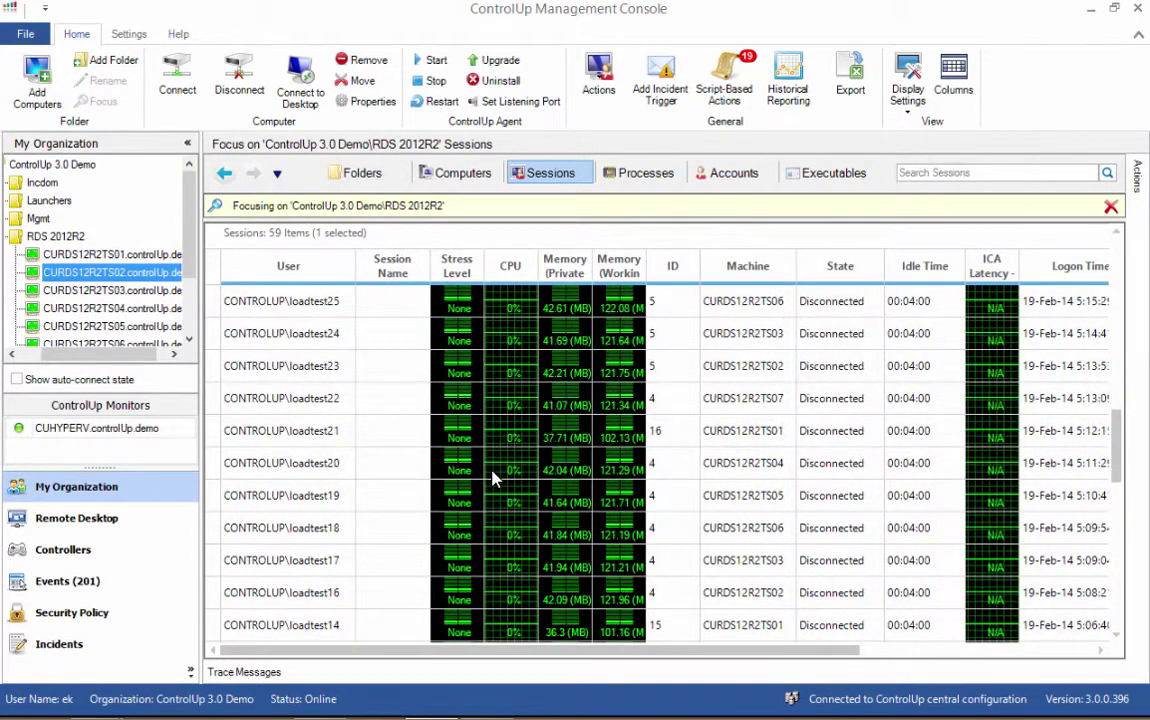
pyautogui.scroll(3, 493, 478)
pyautogui.scroll(6, 493, 478)
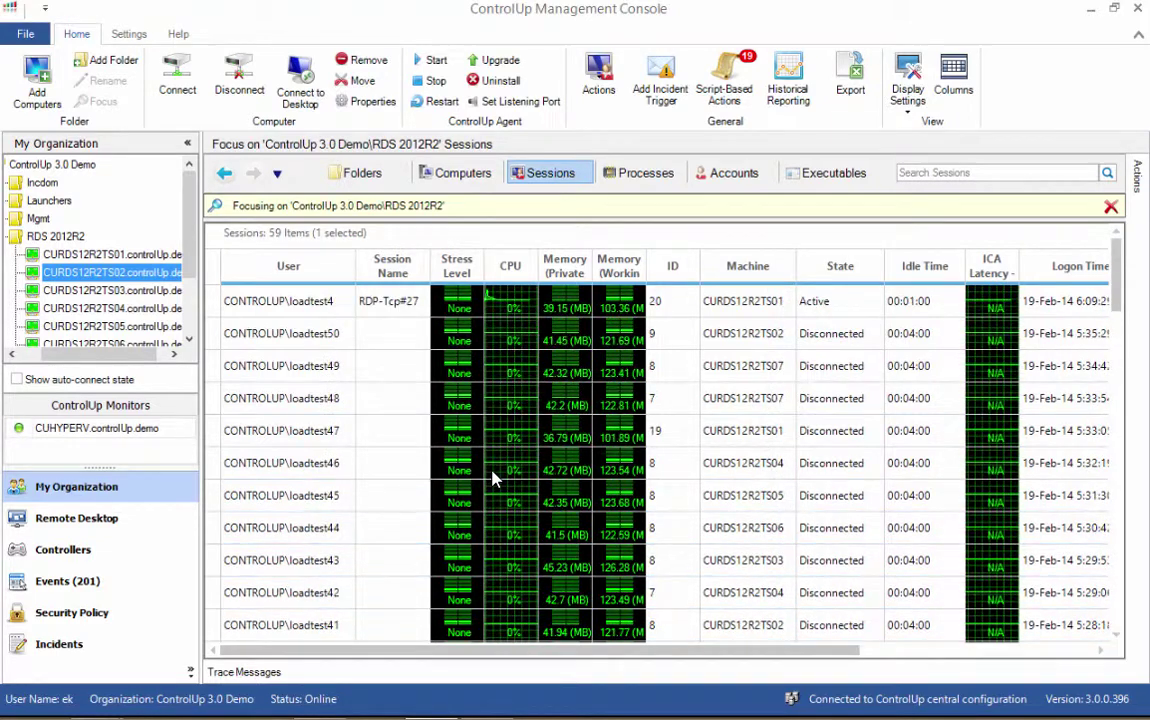
# - Sort the session list by CPU usage and return to its top
pyautogui.click(510, 268)
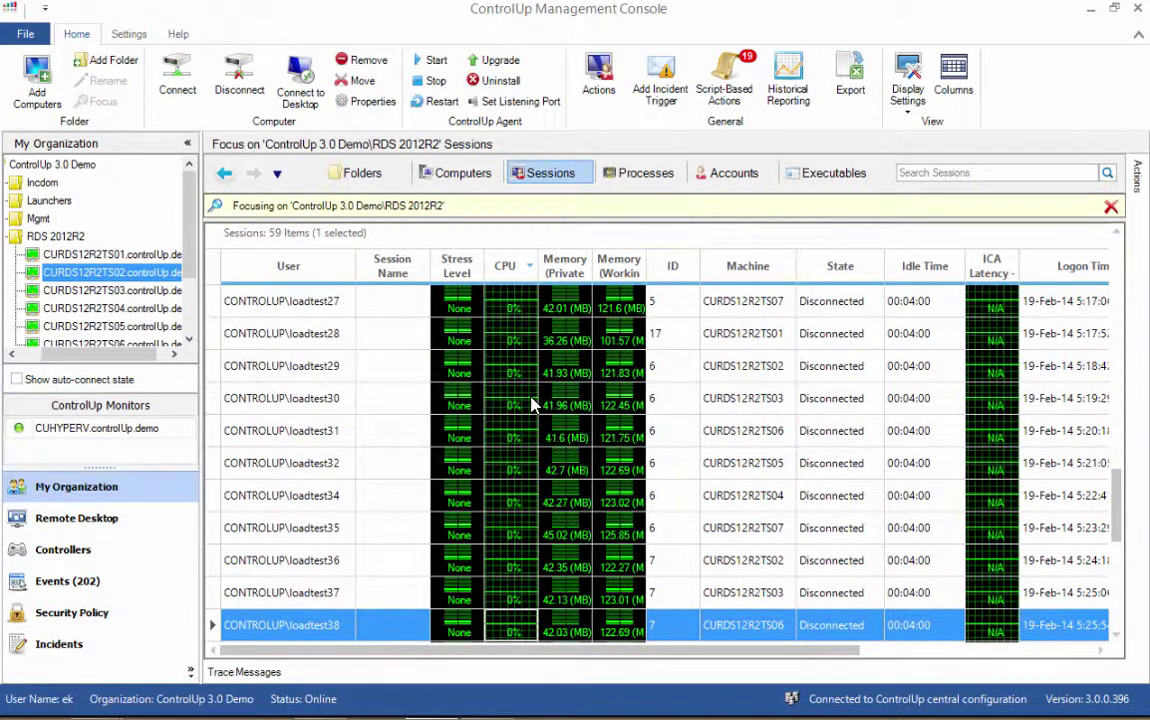
pyautogui.scroll(1, 533, 403)
pyautogui.scroll(1, 533, 403)
# - Drill from the RDS 2012R2 folder into CURDS12R2TS04, then into loadtest33's processes
pyautogui.click(365, 176)
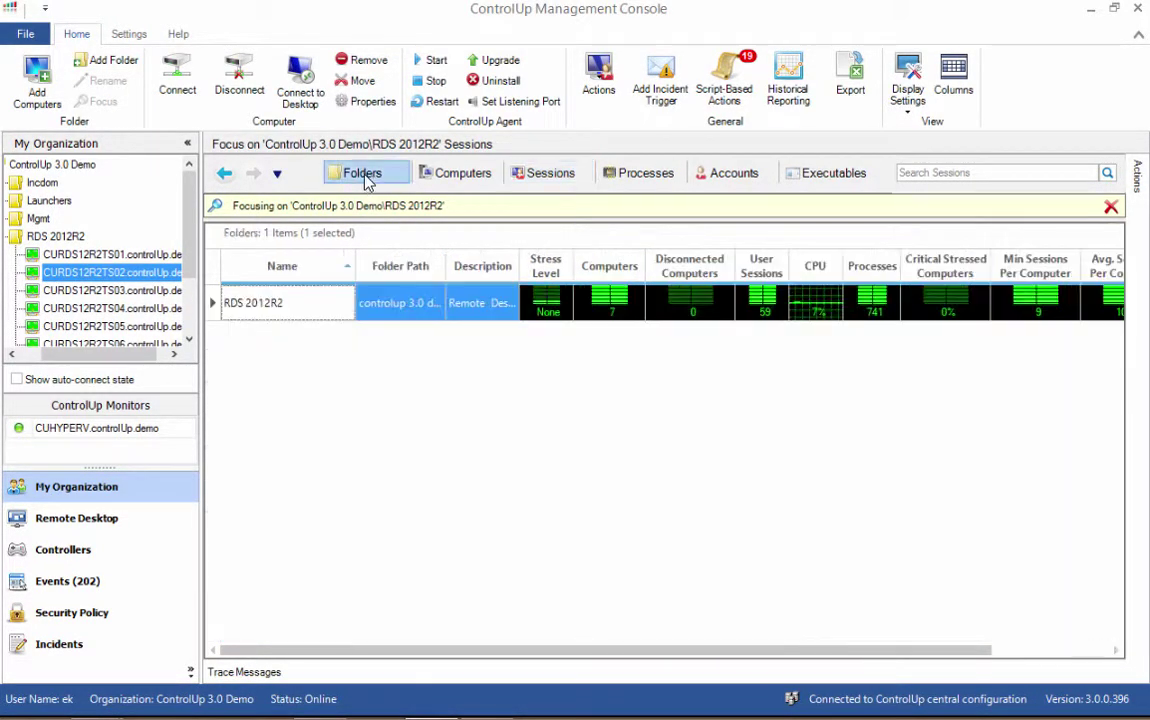
pyautogui.moveTo(333, 298); pyautogui.dragTo(333, 298)
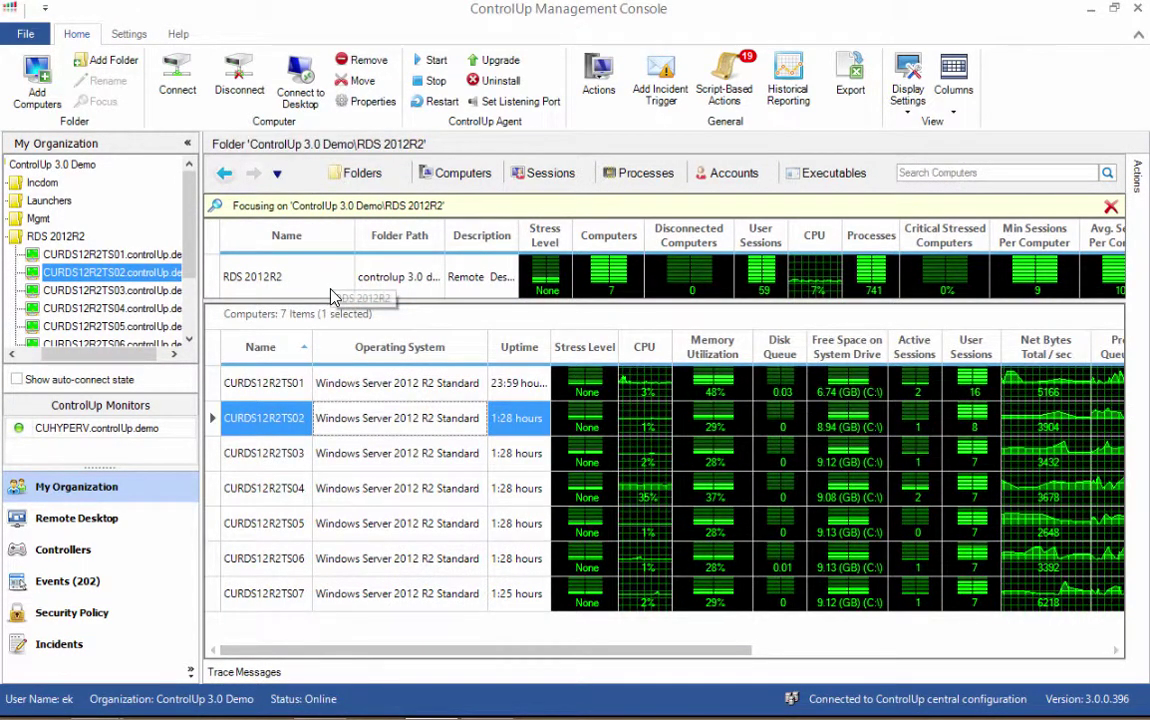
pyautogui.click(303, 489)
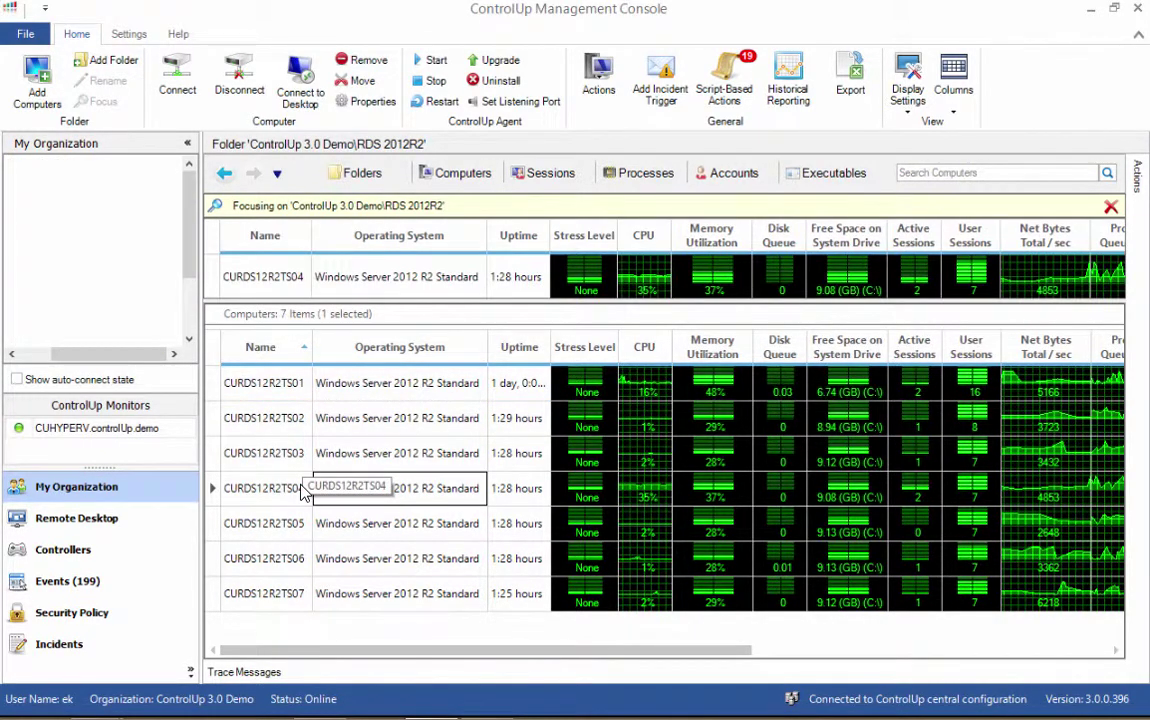
pyautogui.doubleClick(303, 489)
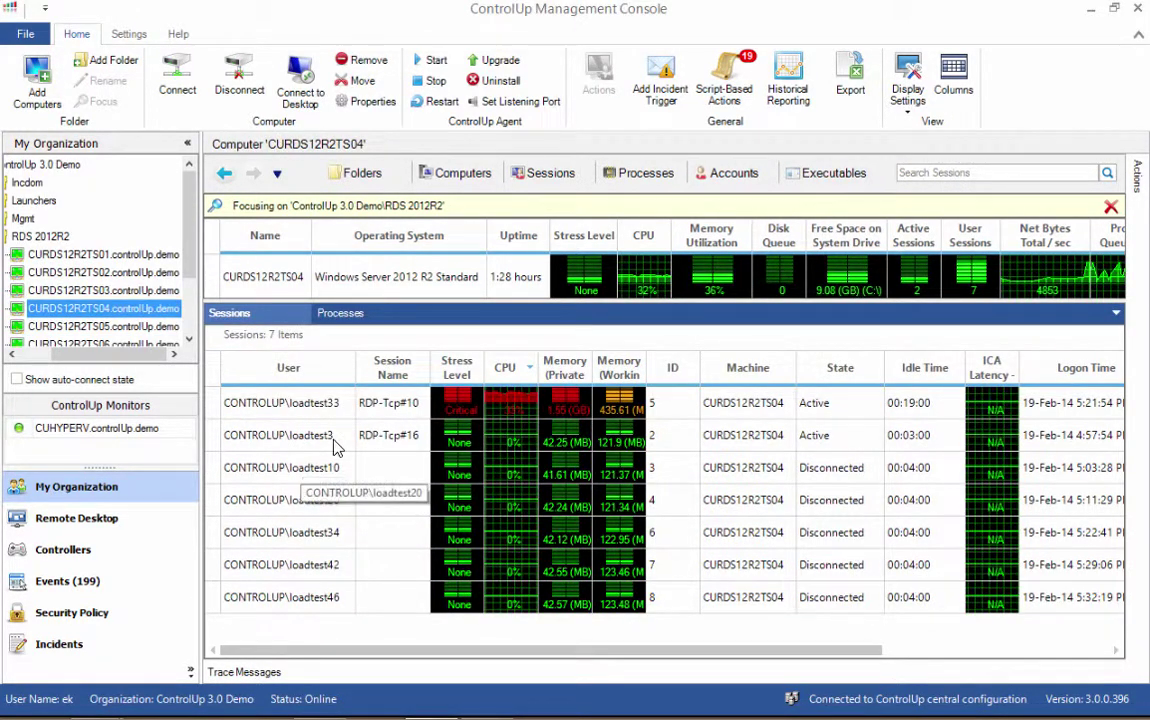
pyautogui.click(345, 403)
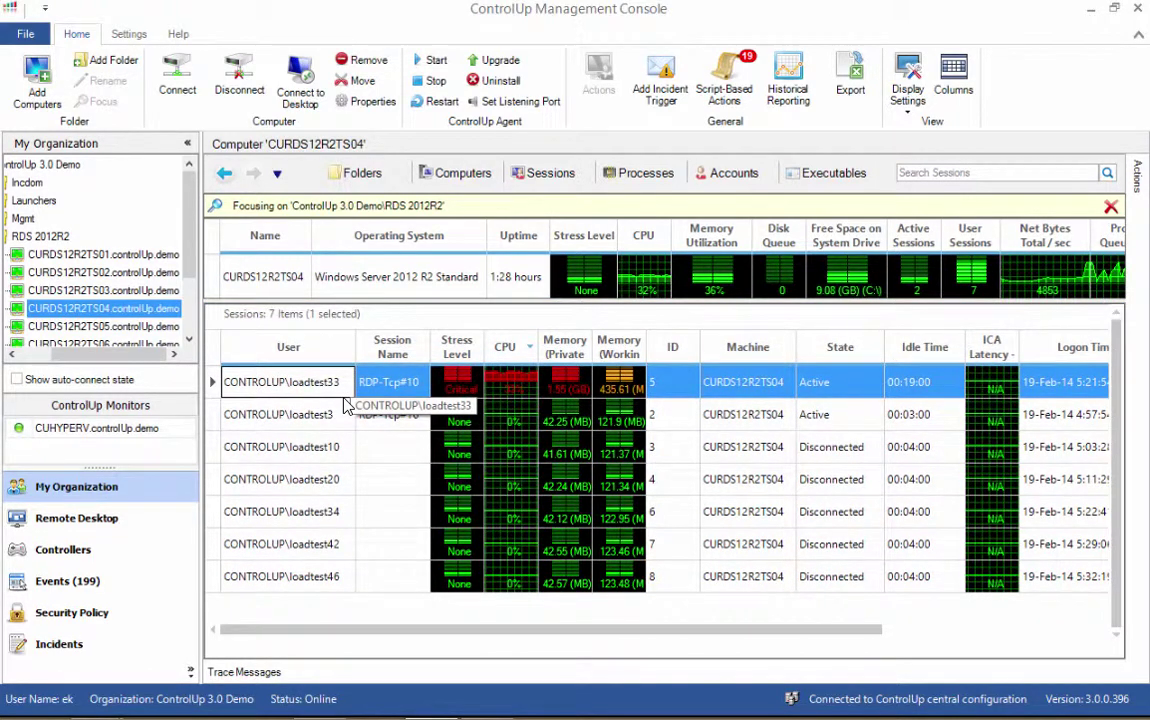
pyautogui.doubleClick(345, 405)
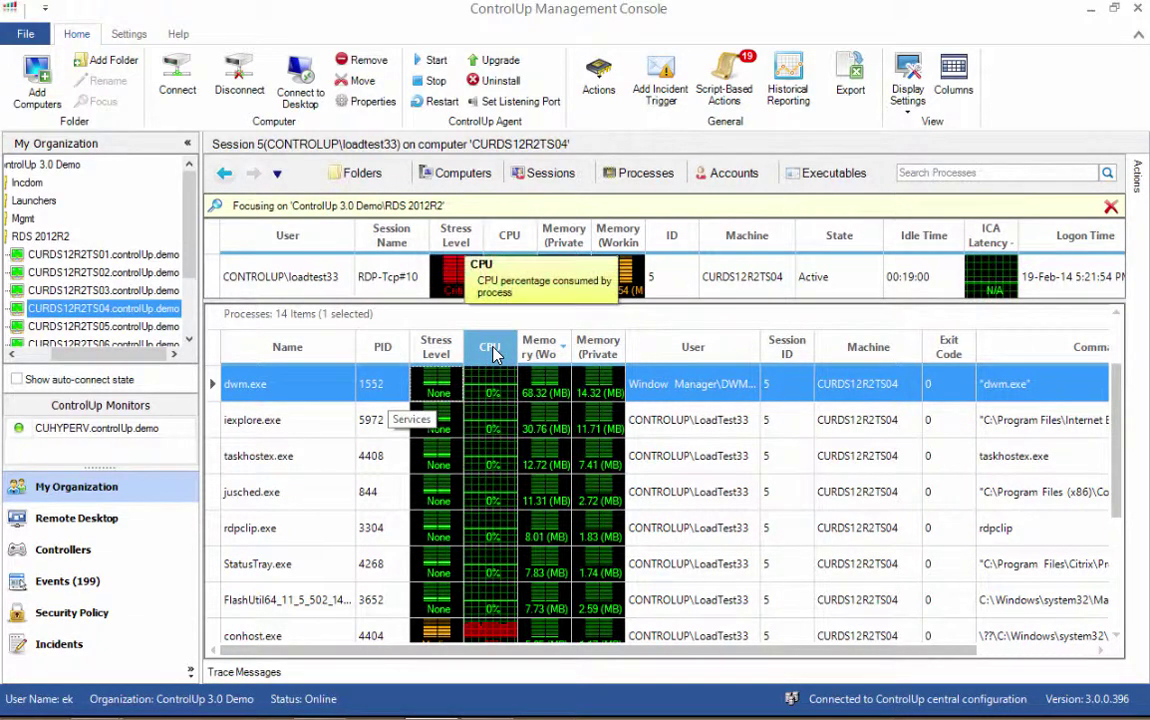
# - Select conhost.exe and sort loadtest33's 14 processes by CPU, putting conhost.exe first
pyautogui.click(324, 627)
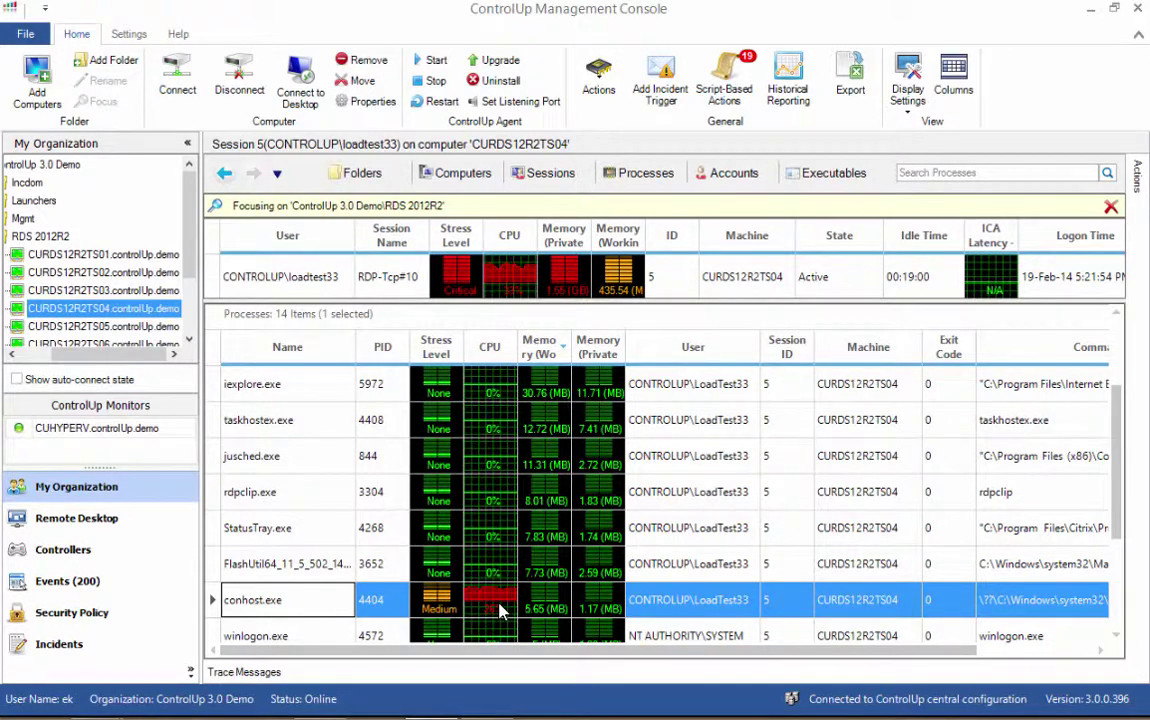
pyautogui.click(499, 360)
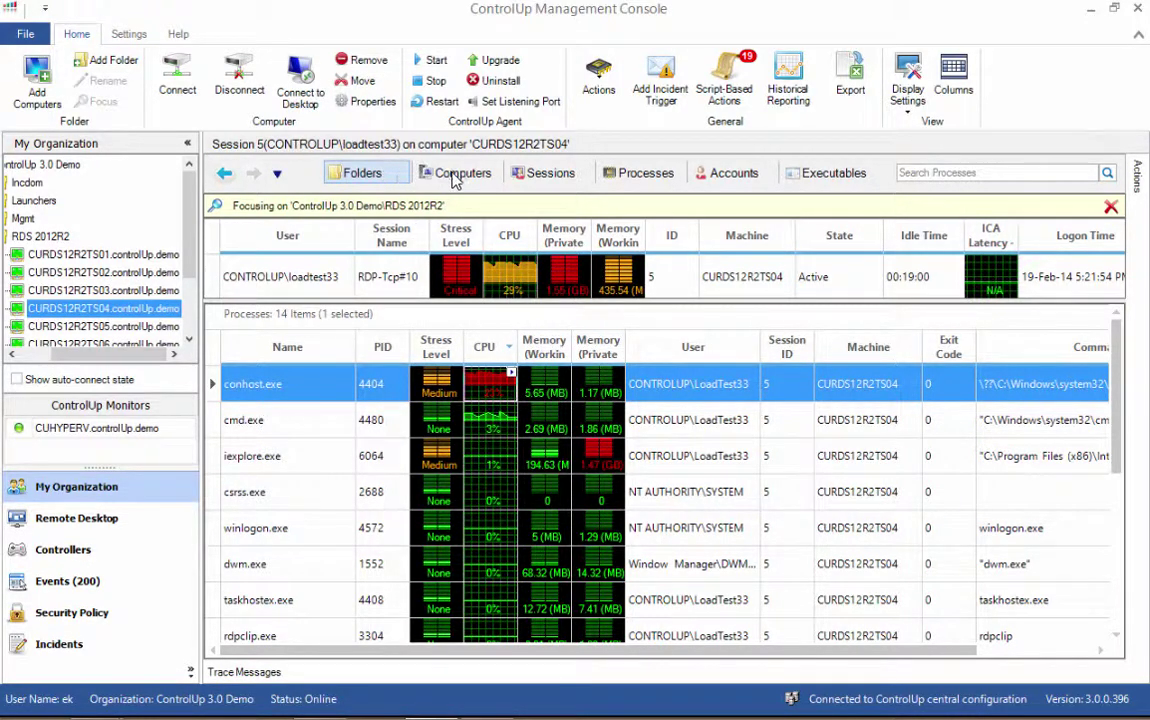
# - View CURDS12R2TS05's actions menu without using it, then list the 60 sessions and select loadtest36
pyautogui.click(458, 176)
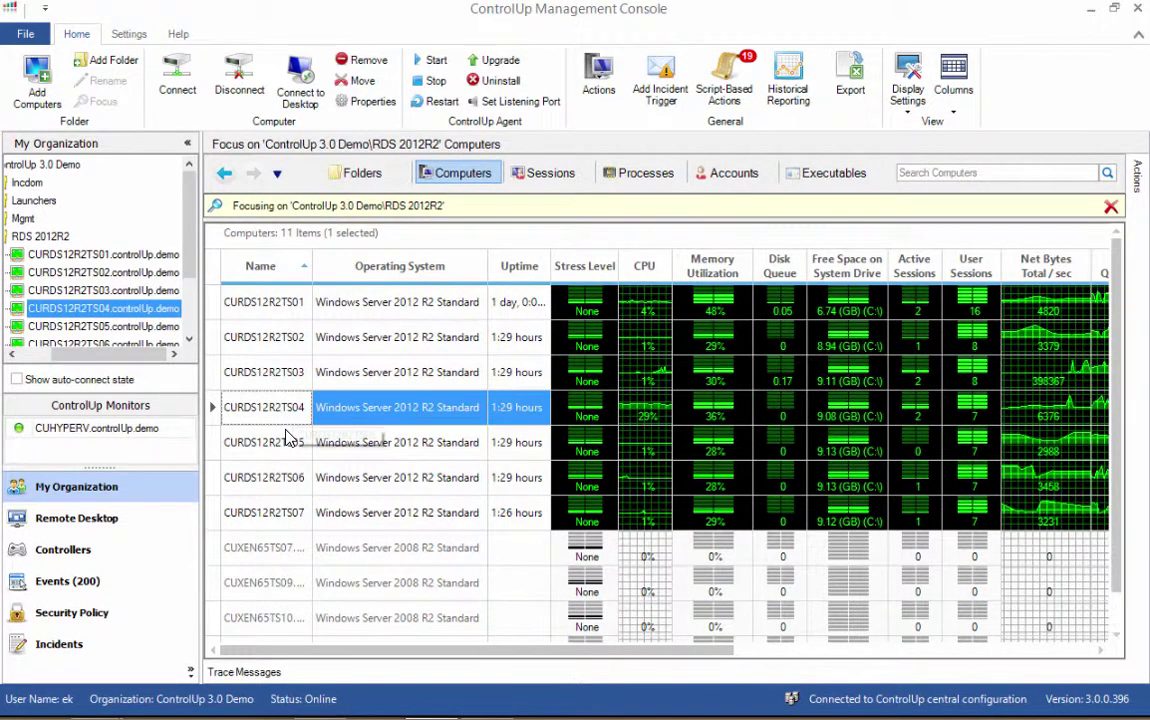
pyautogui.rightClick(289, 440)
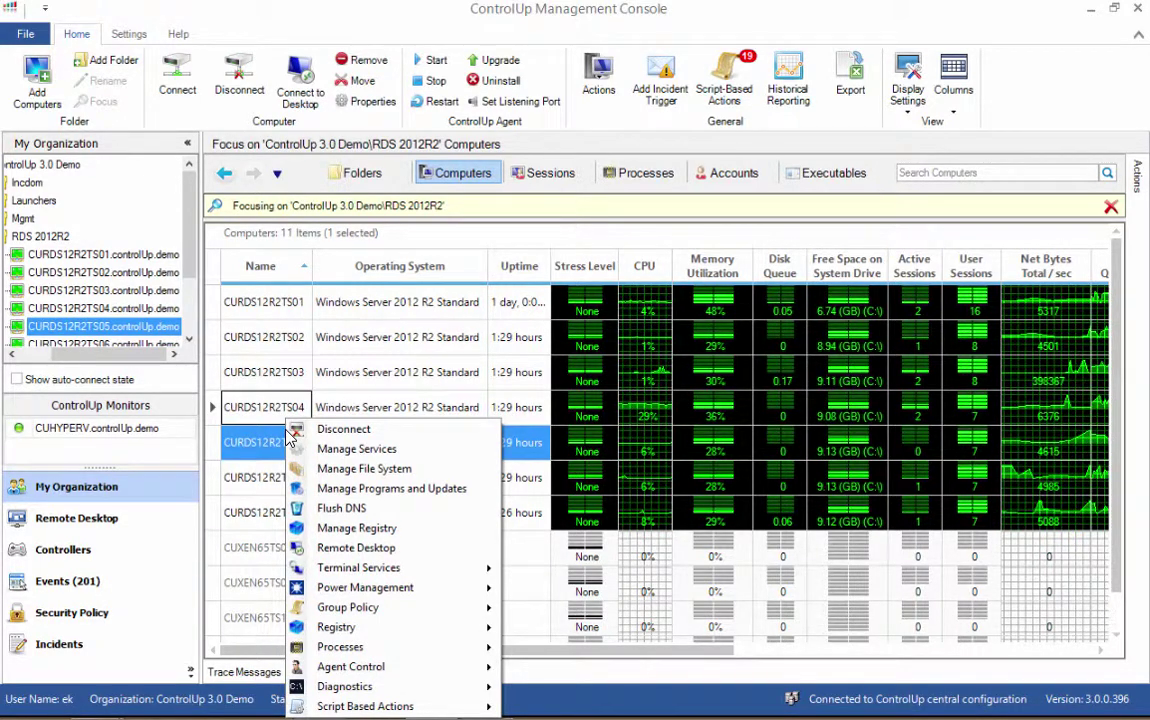
pyautogui.moveTo(330, 569)
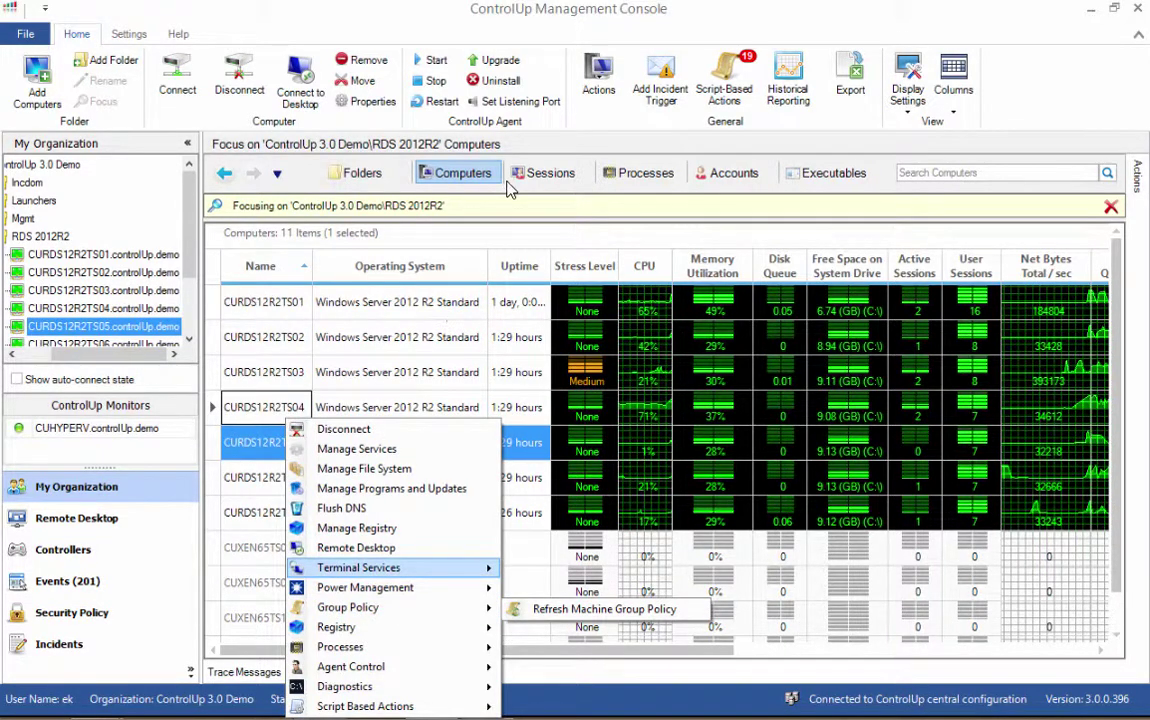
pyautogui.click(548, 173)
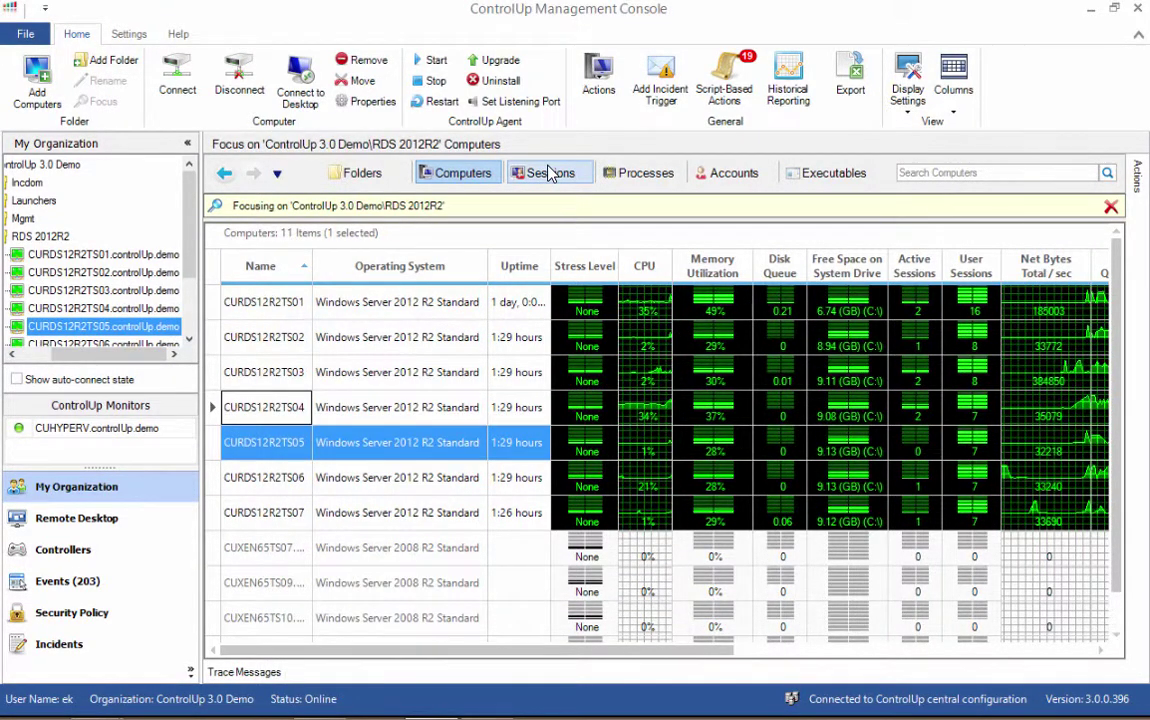
pyautogui.click(548, 173)
pyautogui.click(338, 368)
# - Browse loadtest36's Terminal Services, Get Session Screenshot, Processes and Script Based Actions submenus
pyautogui.rightClick(338, 368)
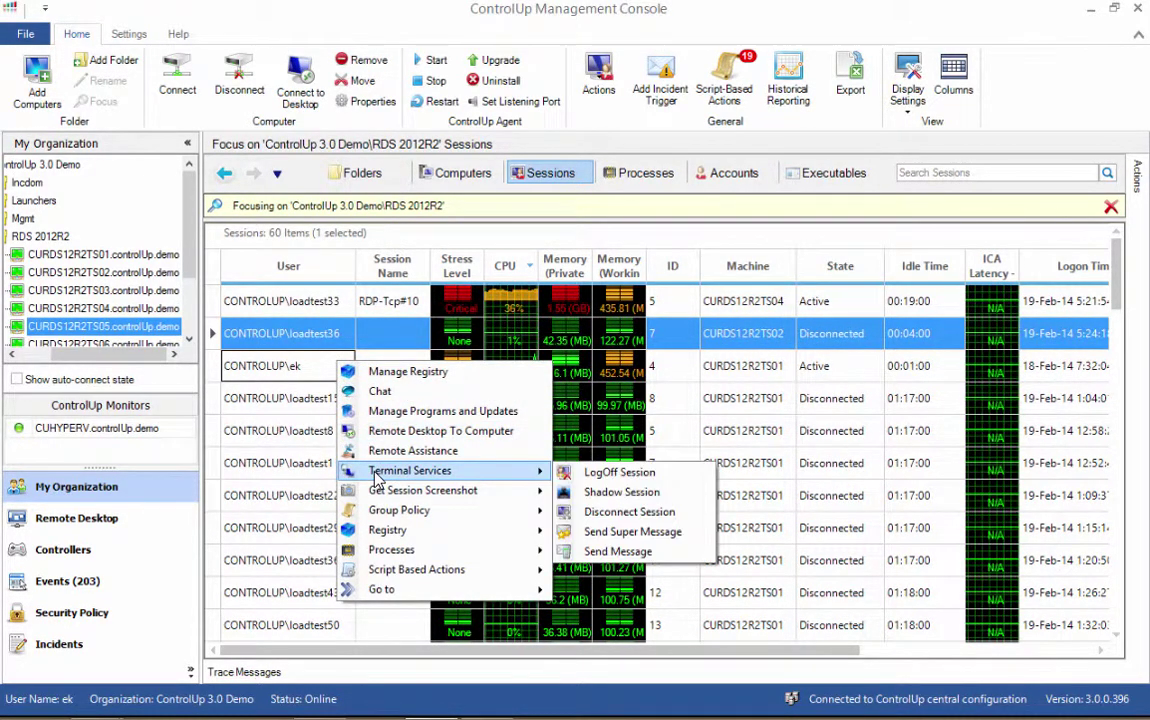
pyautogui.moveTo(377, 496)
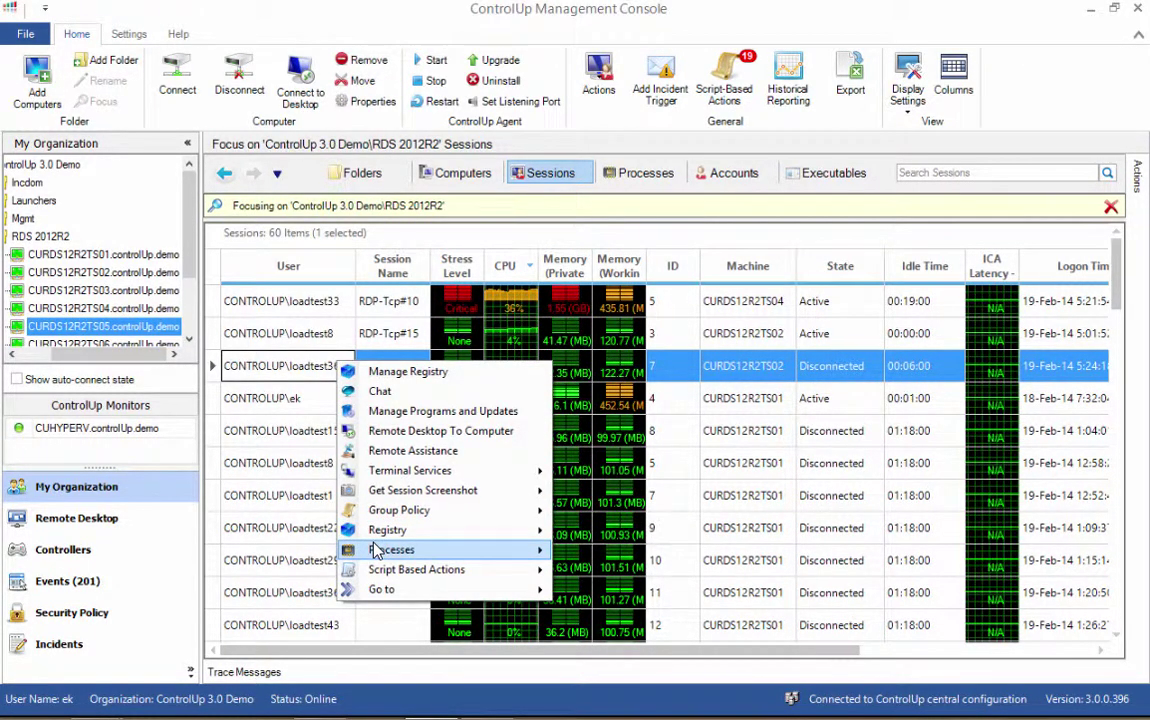
pyautogui.moveTo(377, 551)
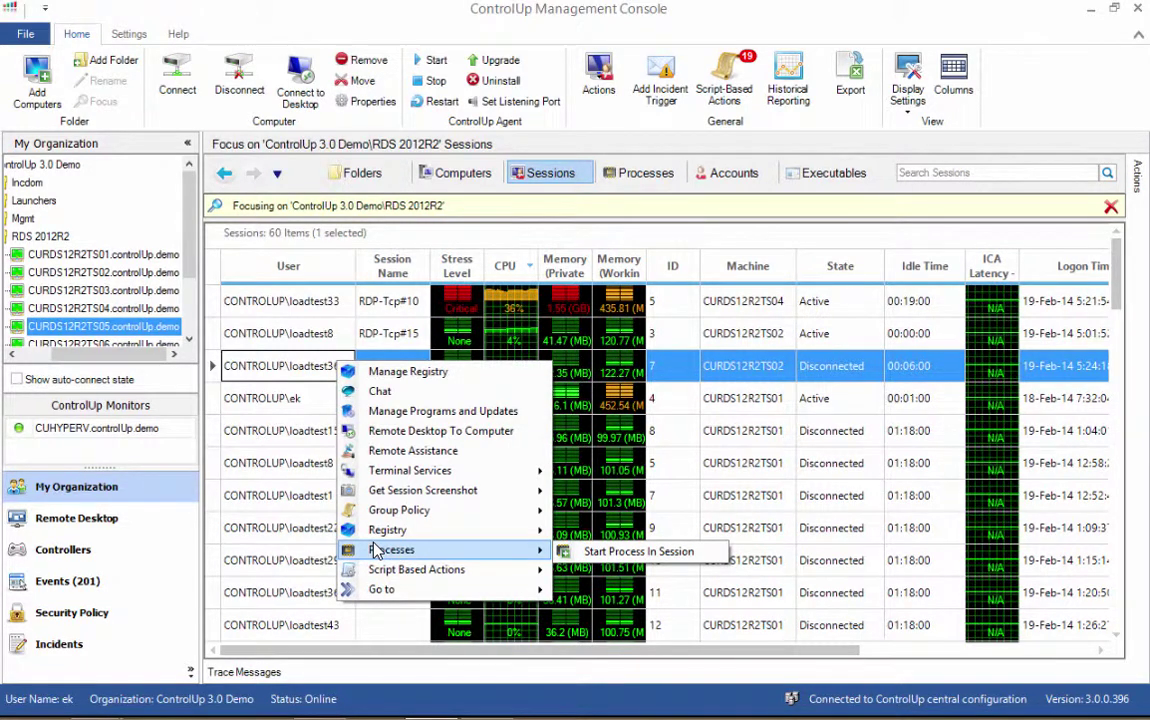
pyautogui.moveTo(380, 574)
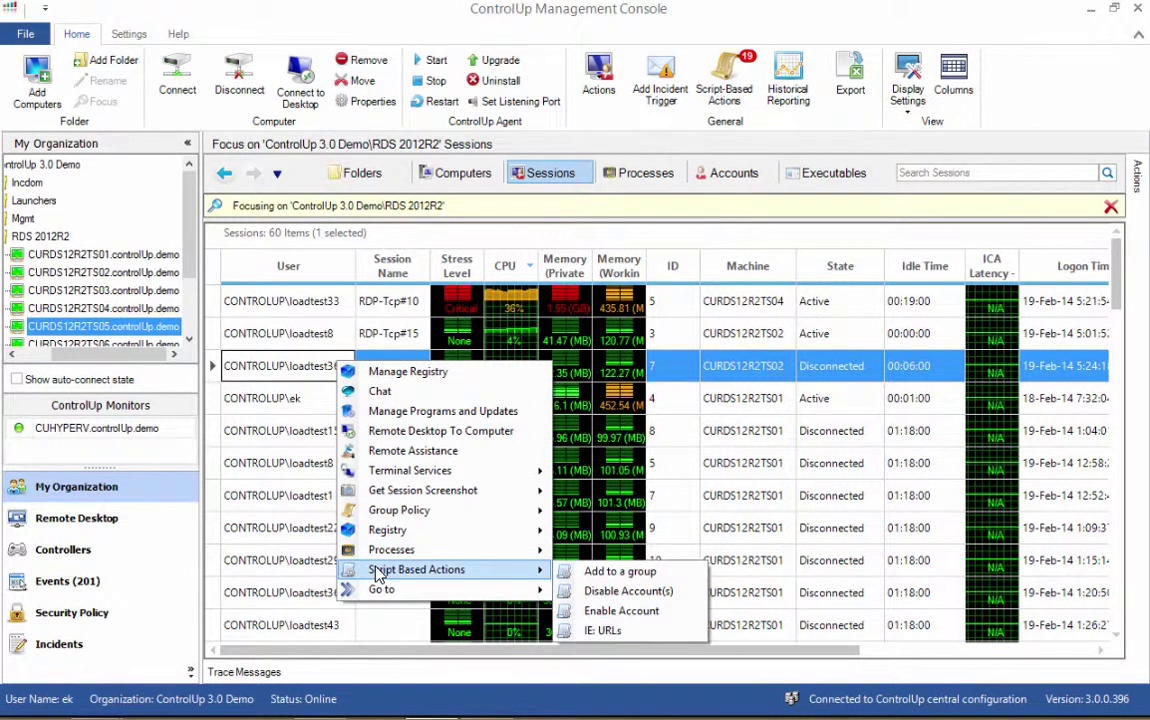